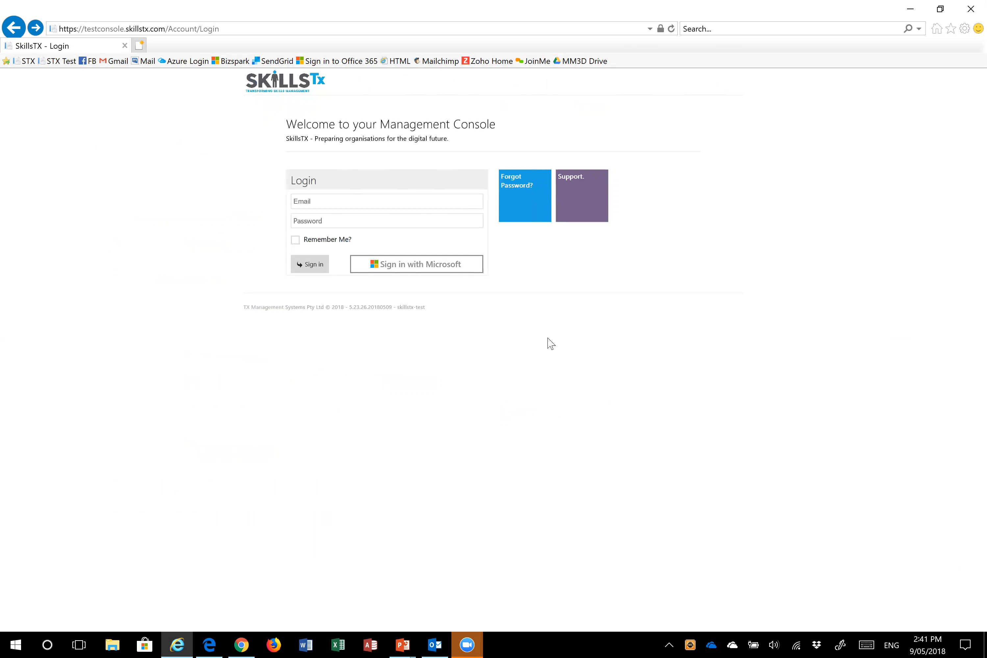
Step: Sign in to the management console with the already signed-in Microsoft account and open the Workforce Plan 2018 workspace
{"action": "left_click", "coordinate": [432, 267]}
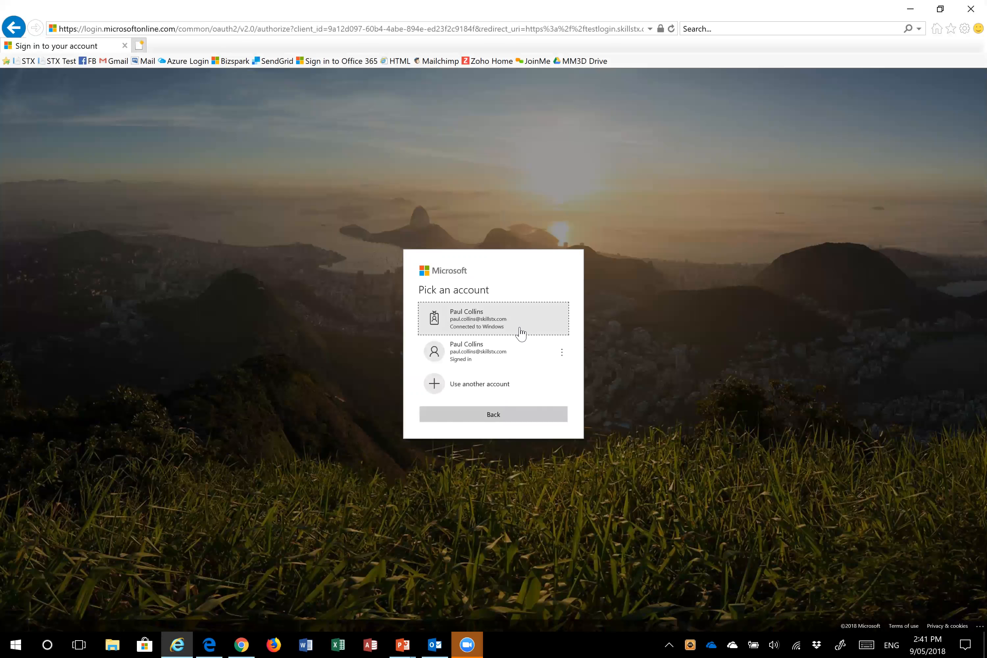
{"action": "left_click", "coordinate": [487, 360]}
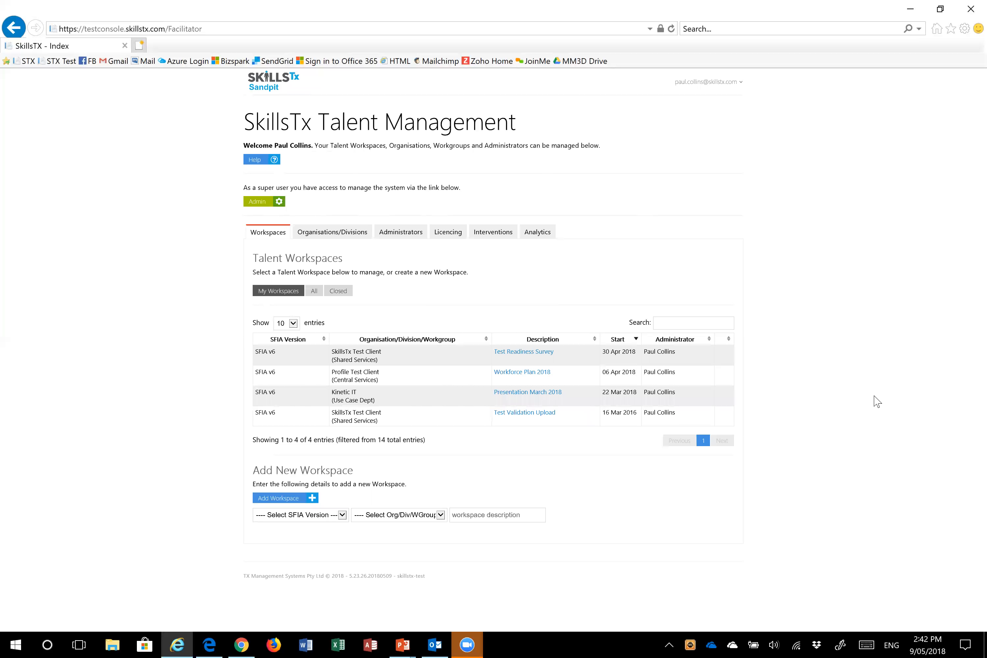
{"action": "left_click", "coordinate": [512, 371]}
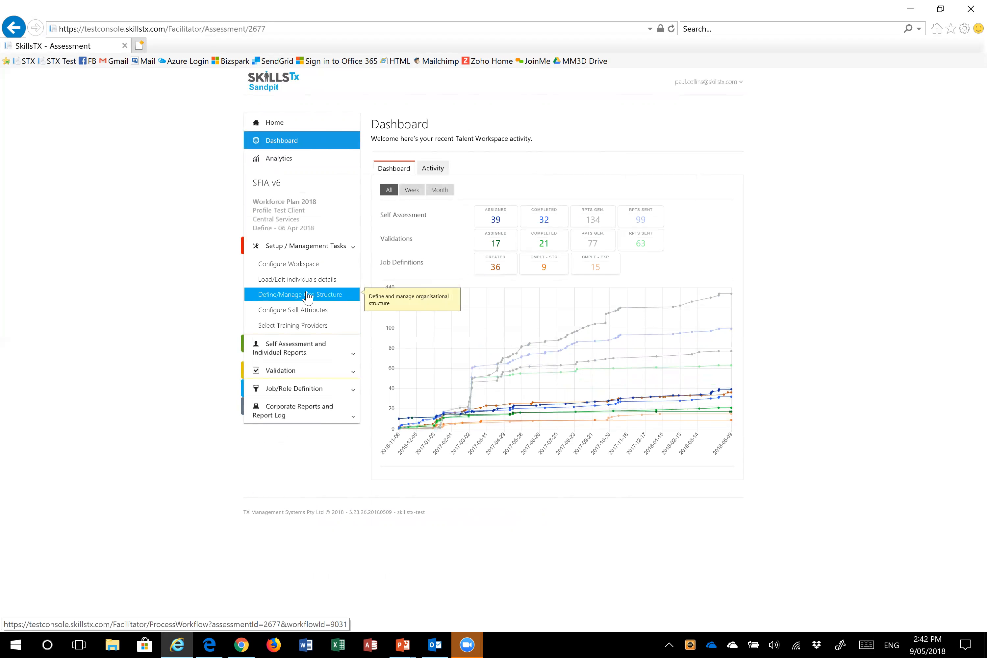
Step: Open Define/Manage Org Structure and view the people for whom the line-manager-level resource is team leader
{"action": "left_click", "coordinate": [308, 296]}
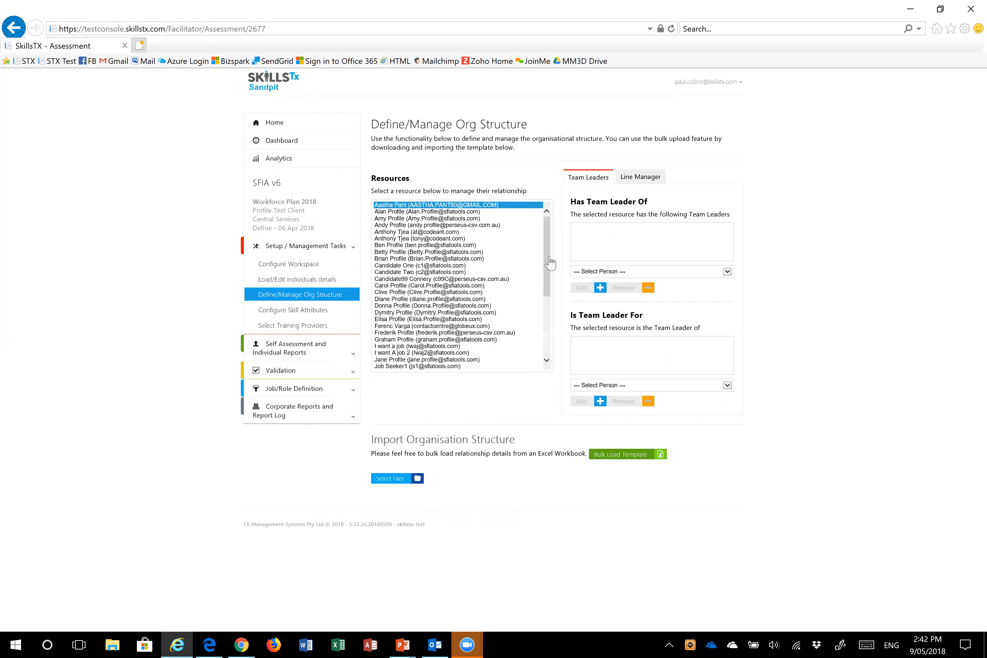
{"action": "left_click_drag", "start_coordinate": [546, 263], "coordinate": [539, 215]}
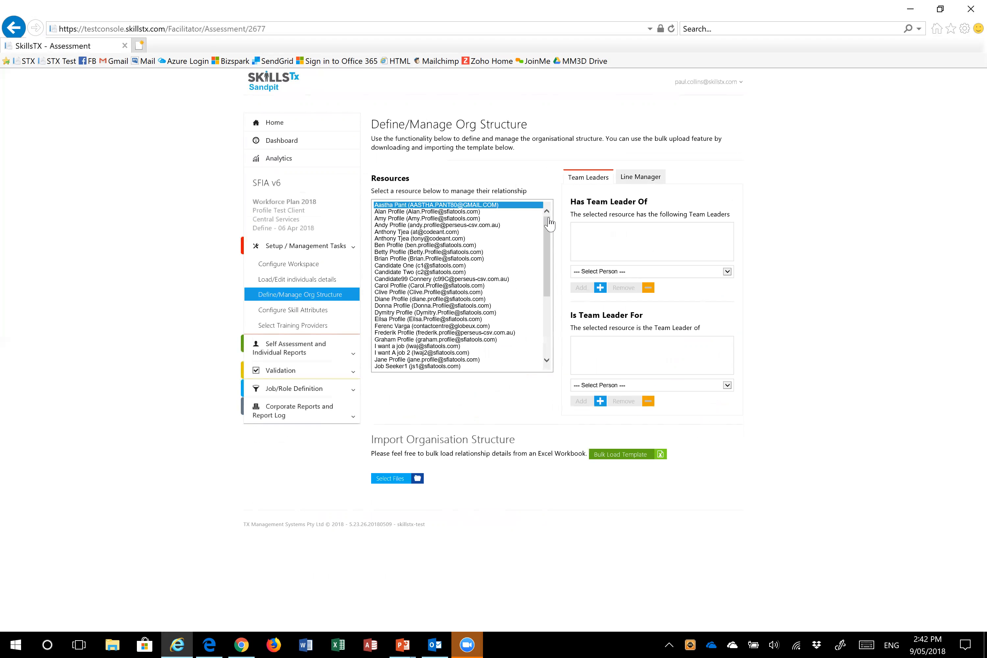
{"action": "left_click", "coordinate": [442, 306]}
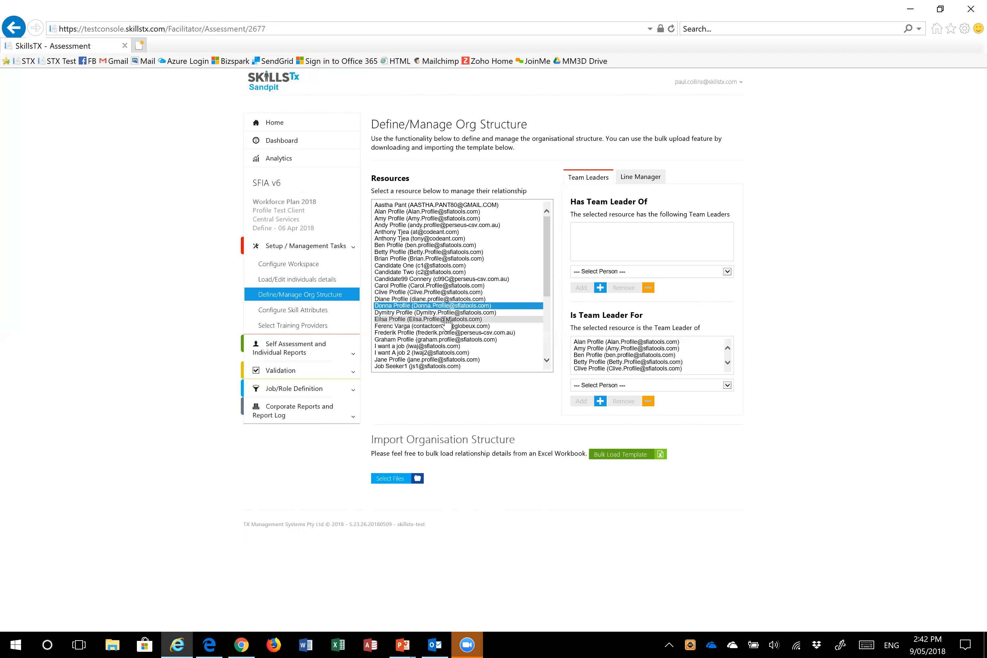
Step: View another resource's team leader and choose a person under Is Team Leader For without adding them
{"action": "left_click", "coordinate": [426, 245]}
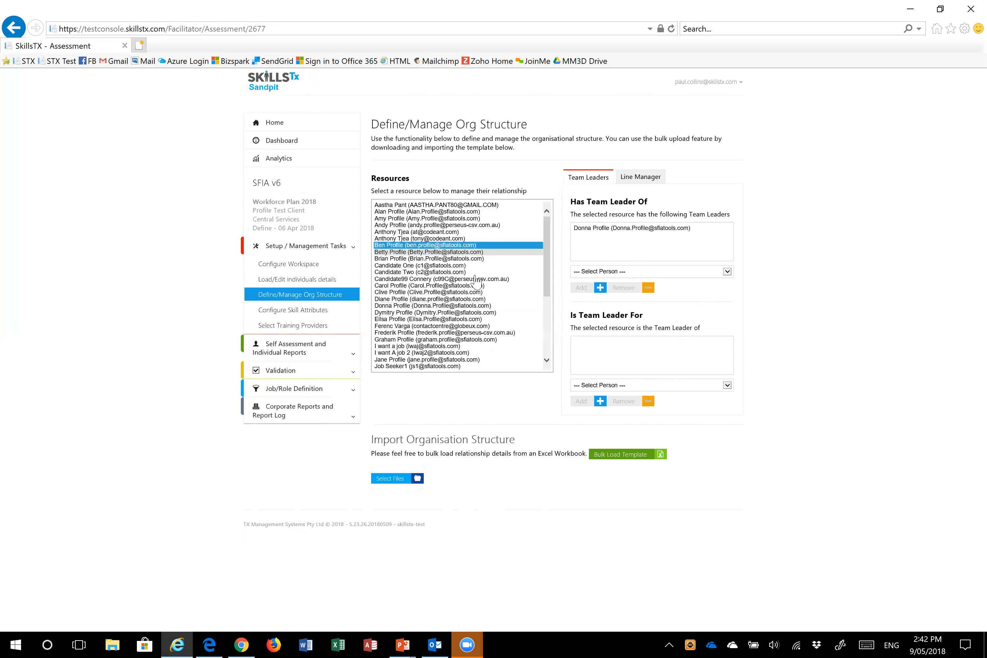
{"action": "left_click", "coordinate": [727, 386]}
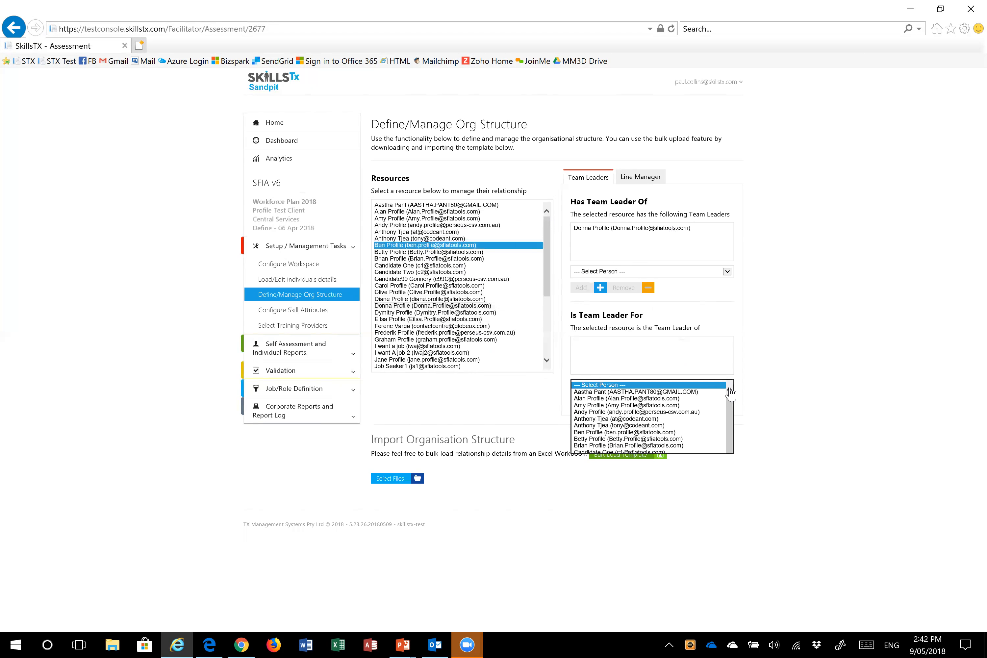
{"action": "left_click", "coordinate": [649, 445]}
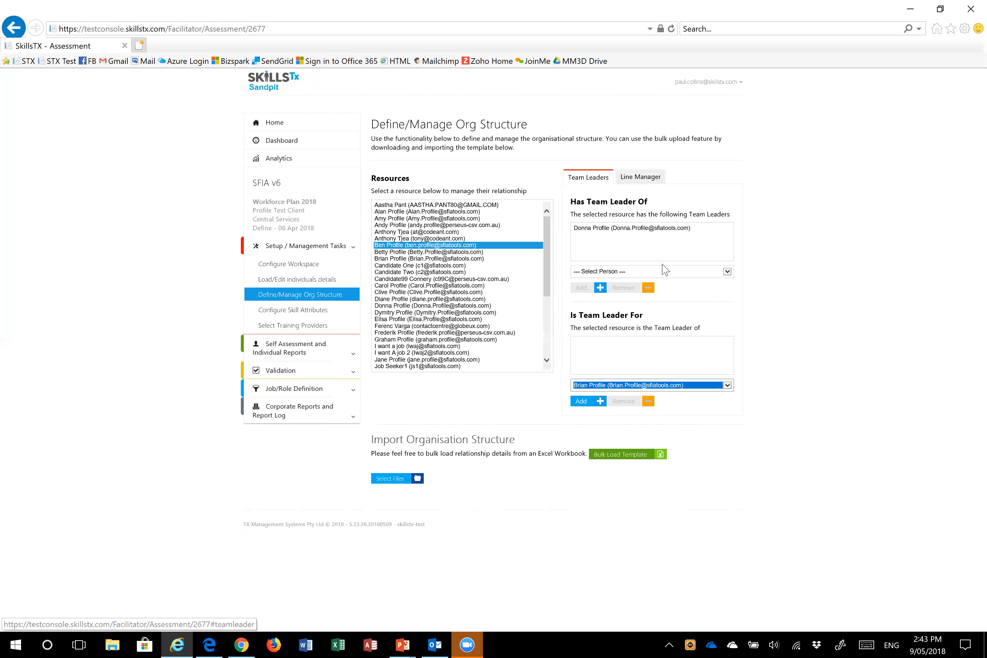
Step: Switch to the line manager relationships and view the line manager of the next resource in the list
{"action": "left_click", "coordinate": [637, 180]}
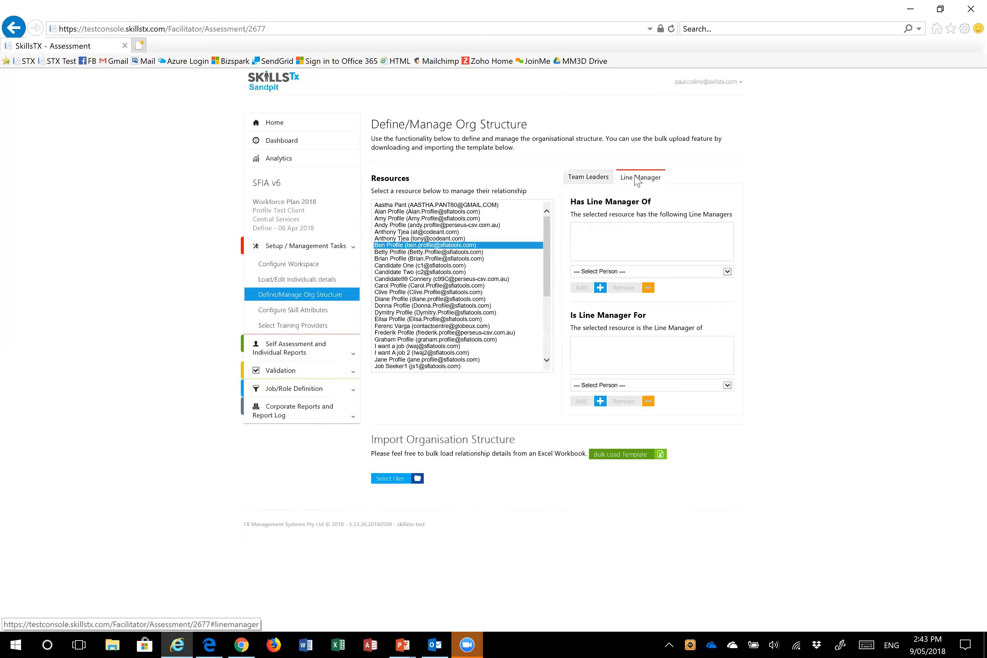
{"action": "left_click", "coordinate": [455, 252]}
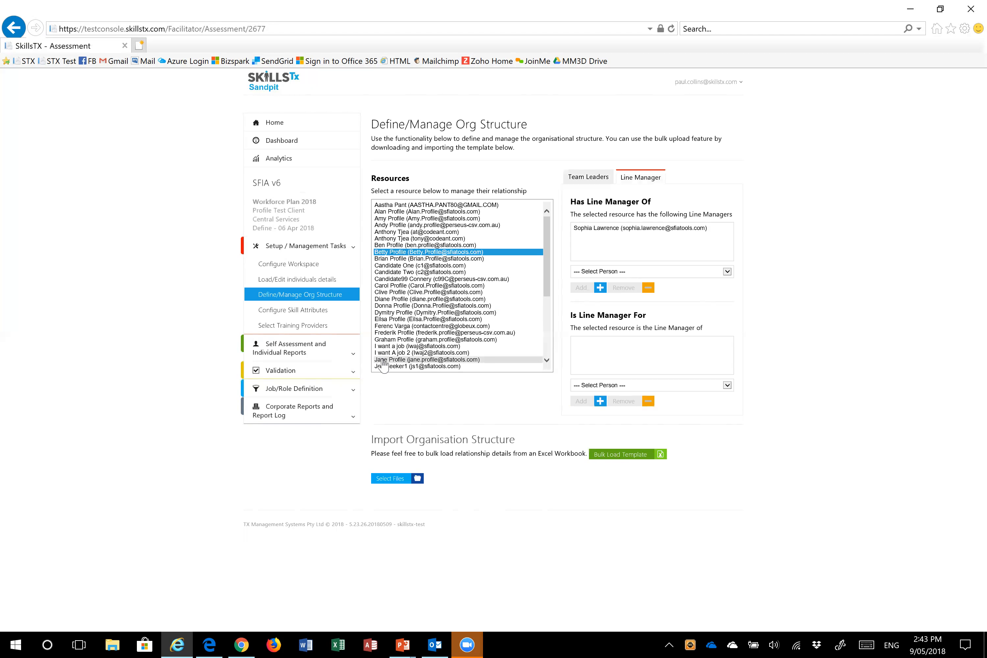
Step: Collapse the Setup / Management Tasks group and open Job/Role Management under Job/Role Definition
{"action": "left_click", "coordinate": [346, 250]}
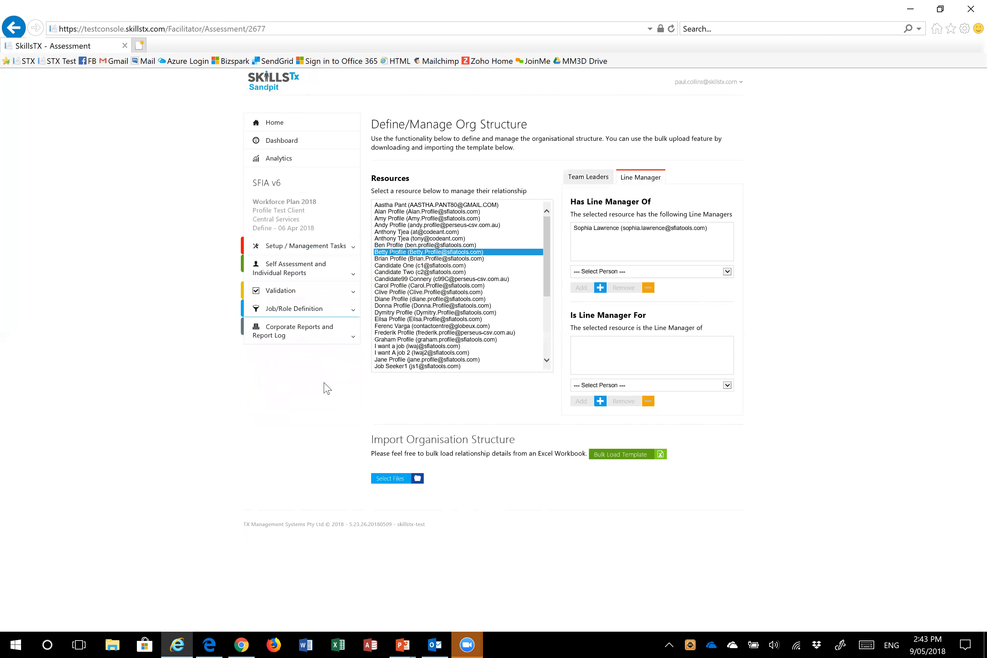
{"action": "left_click", "coordinate": [329, 314]}
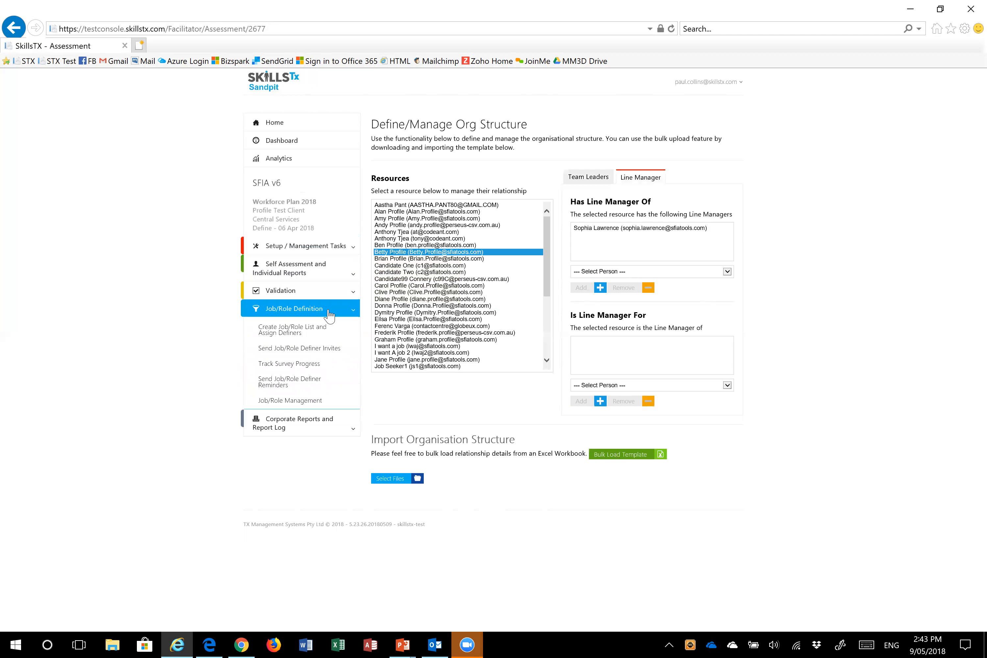
{"action": "left_click", "coordinate": [304, 401]}
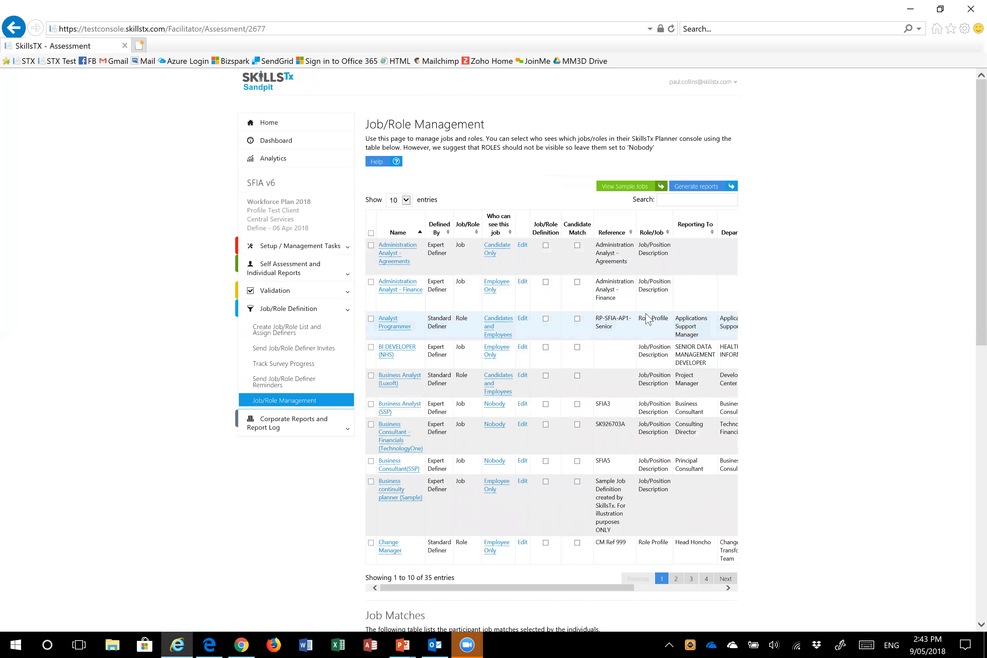
Step: Review the remaining columns of the jobs table and filter its entries by "sk"
{"action": "left_click", "coordinate": [698, 588]}
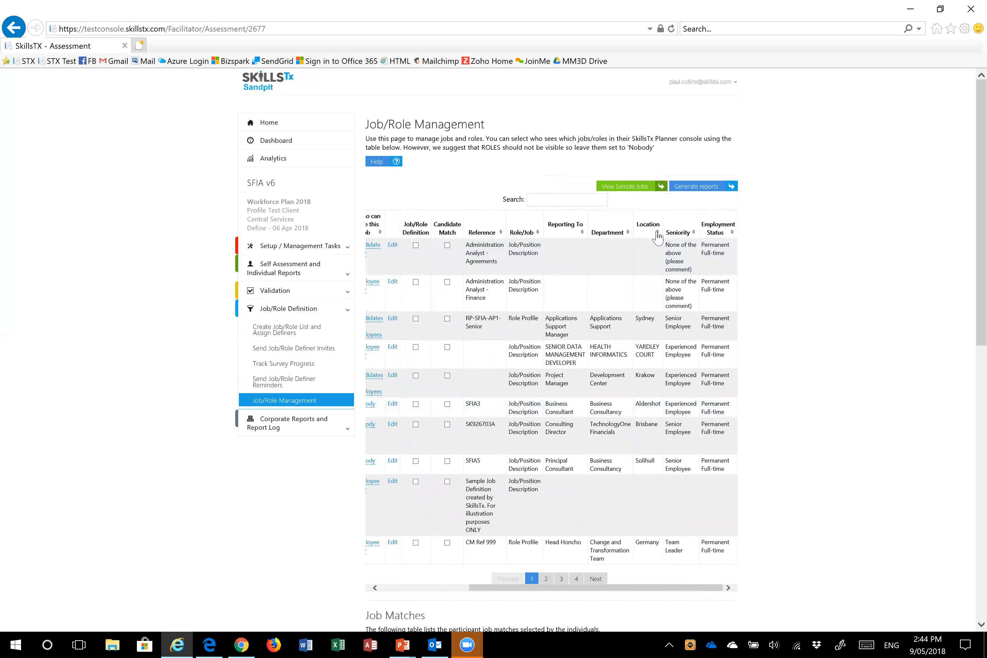
{"action": "left_click", "coordinate": [567, 199]}
{"action": "type", "text": "sk"}
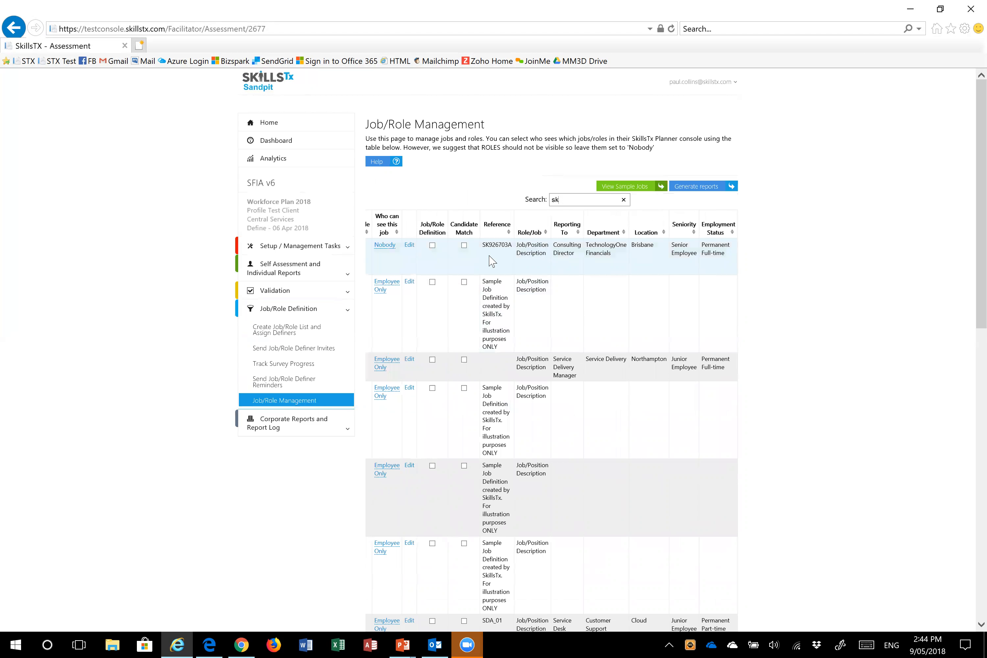
Step: Examine the Job Matches table across all its columns, from participants and current jobs to notification and candidate settings
{"action": "scroll", "coordinate": [791, 529], "scroll_direction": "down", "scroll_amount": 15}
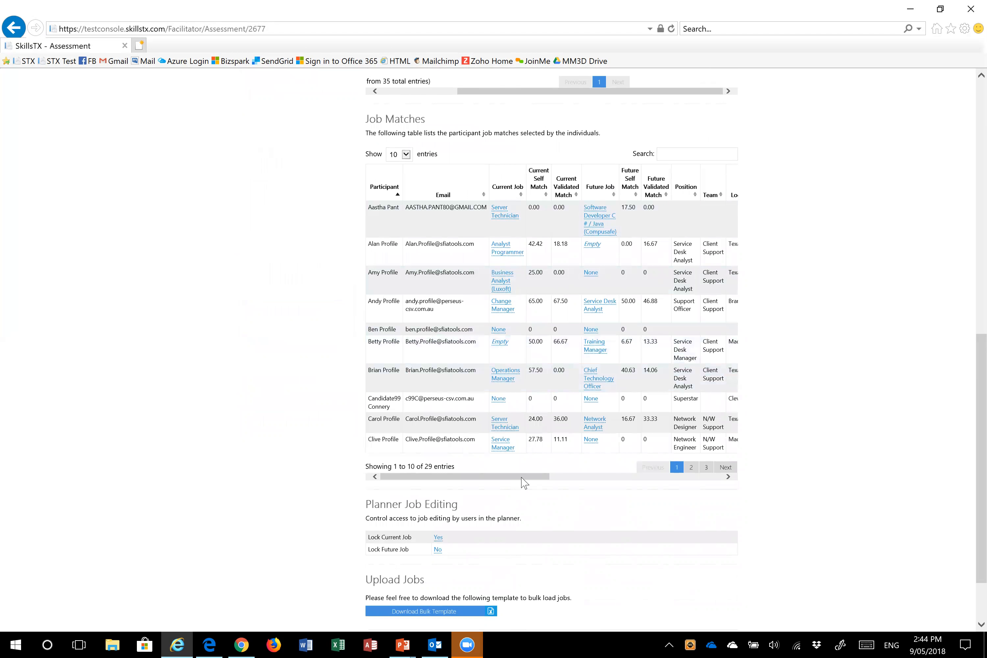
{"action": "left_click_drag", "start_coordinate": [521, 478], "coordinate": [725, 471]}
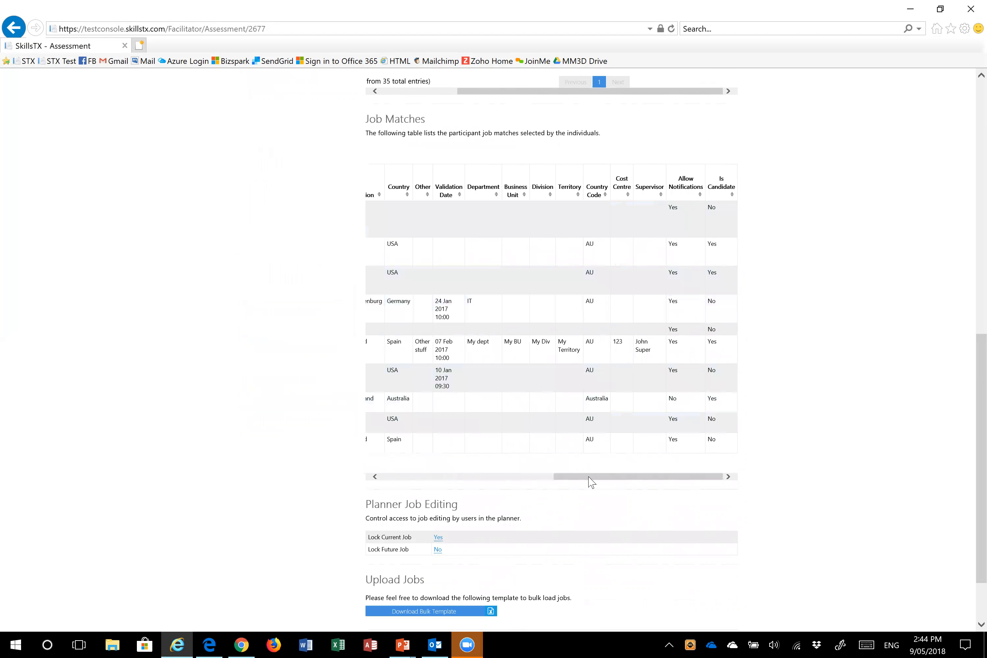
{"action": "right_click", "coordinate": [399, 473]}
{"action": "left_click_drag", "start_coordinate": [562, 477], "coordinate": [361, 488]}
{"action": "scroll", "coordinate": [835, 392], "scroll_direction": "up", "scroll_amount": 5}
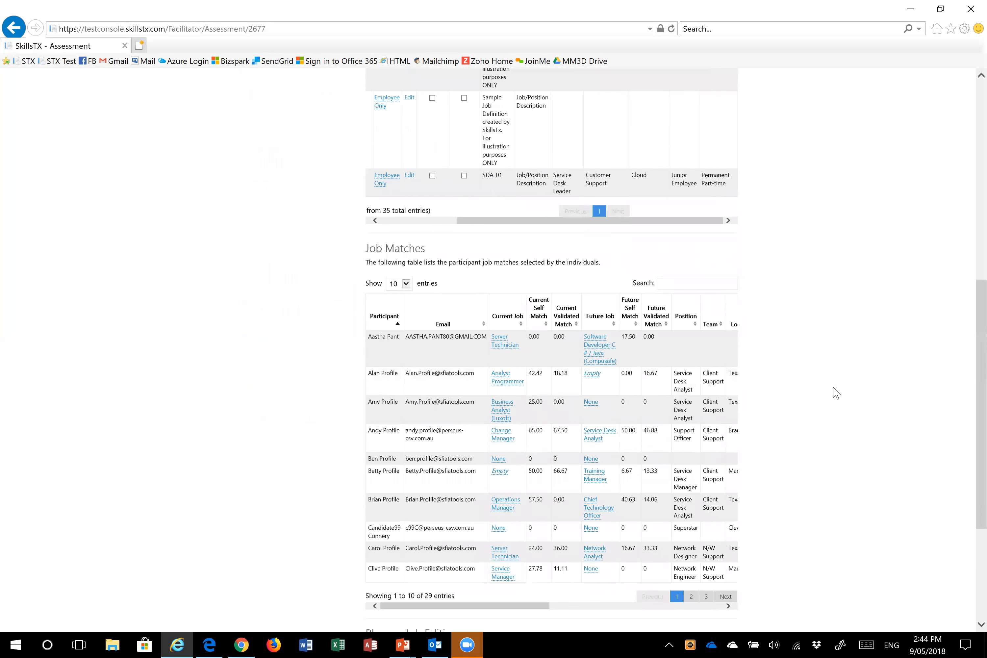
{"action": "scroll", "coordinate": [834, 393], "scroll_direction": "up", "scroll_amount": 8}
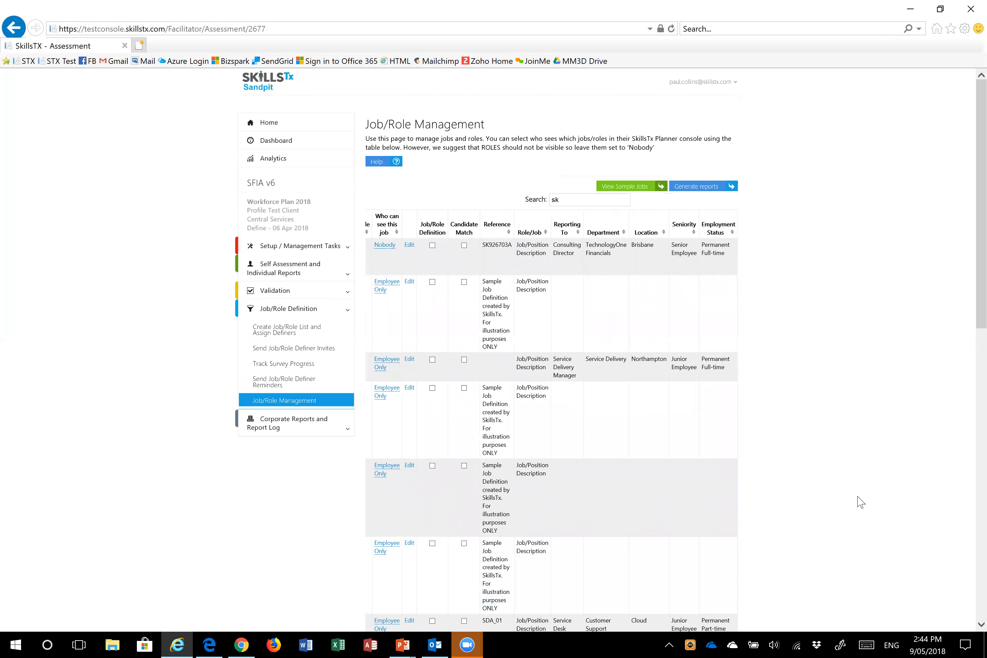
Step: Bring the filtered jobs table back to its first columns to show the job names and who can see them
{"action": "scroll", "coordinate": [859, 500], "scroll_direction": "down", "scroll_amount": 5}
{"action": "left_click", "coordinate": [389, 433]}
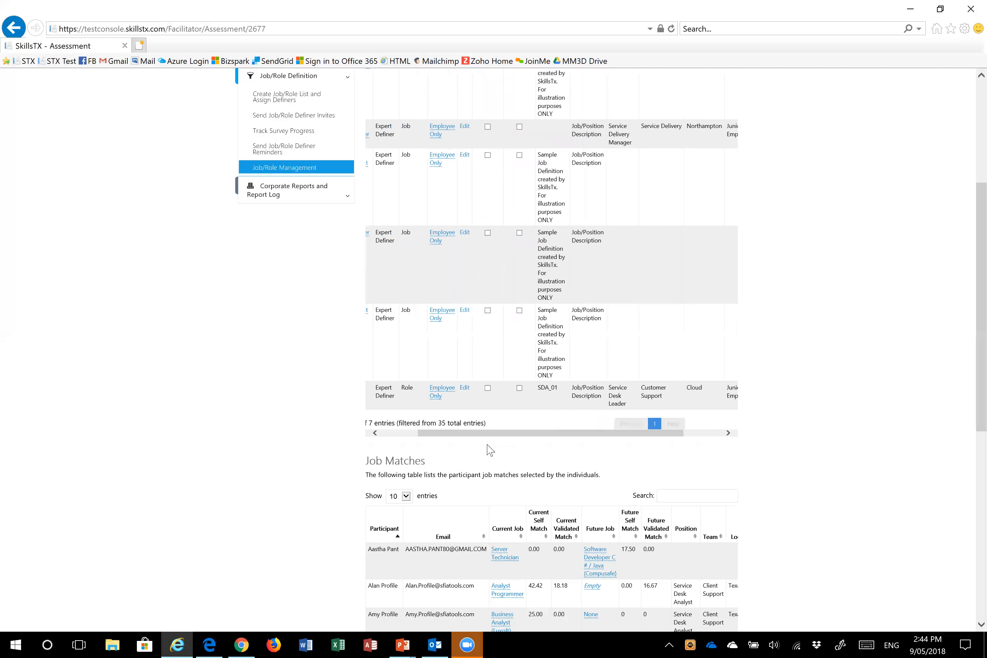
{"action": "scroll", "coordinate": [801, 377], "scroll_direction": "up", "scroll_amount": 5}
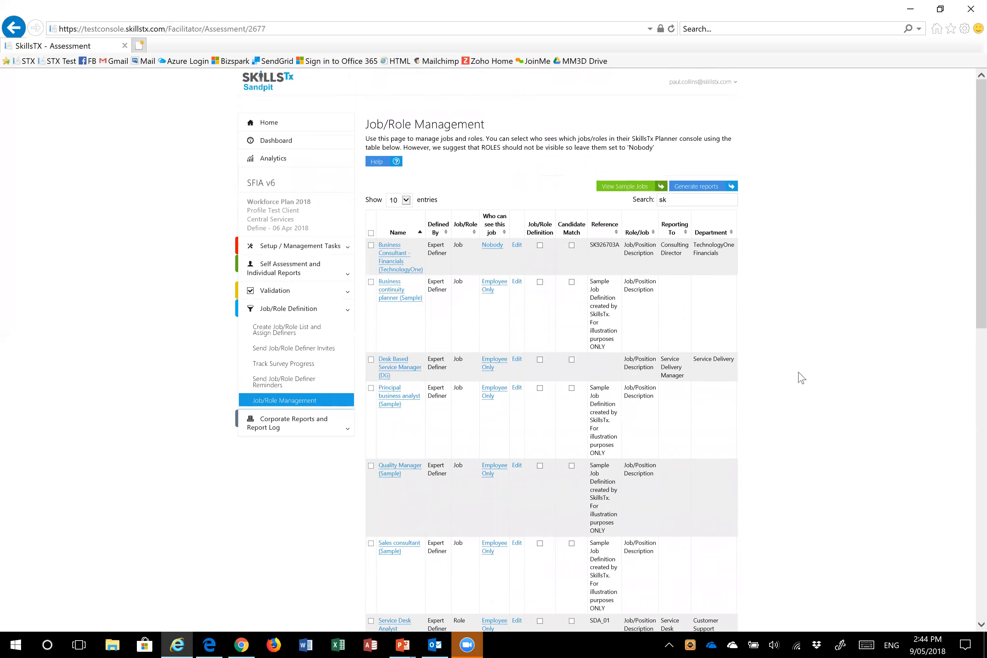
Step: Switch to the SkillsTX planner in Chrome, open the Manage page and view its Line Manager For and Team Leader For lists
{"action": "key", "text": "alt+Tab"}
{"action": "key", "text": "alt+Tab"}
{"action": "key", "text": "alt+Tab"}
{"action": "key", "text": "alt+Tab"}
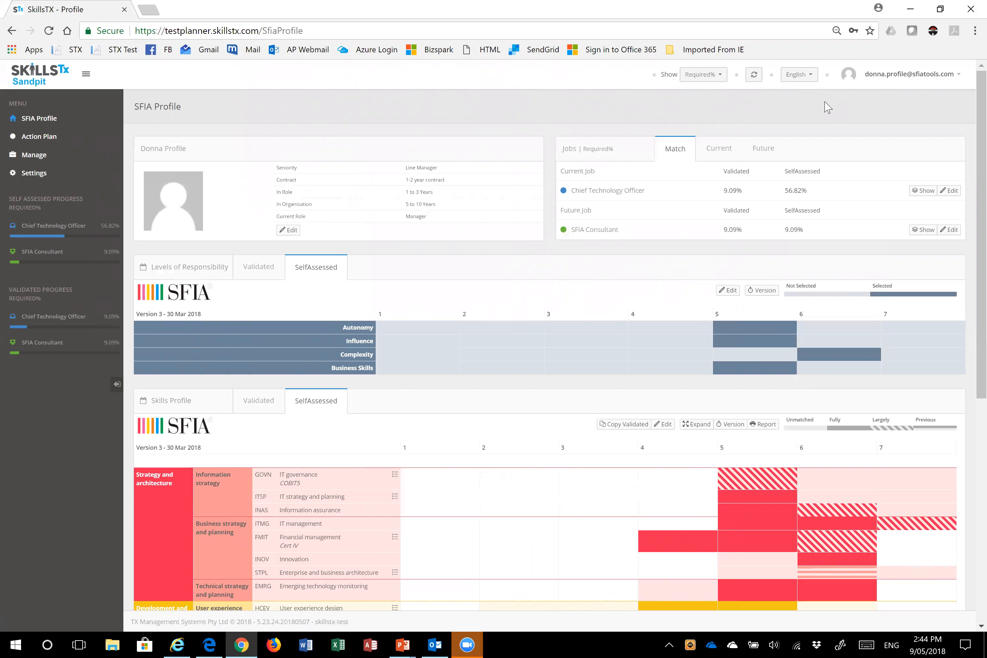
{"action": "left_click", "coordinate": [30, 156]}
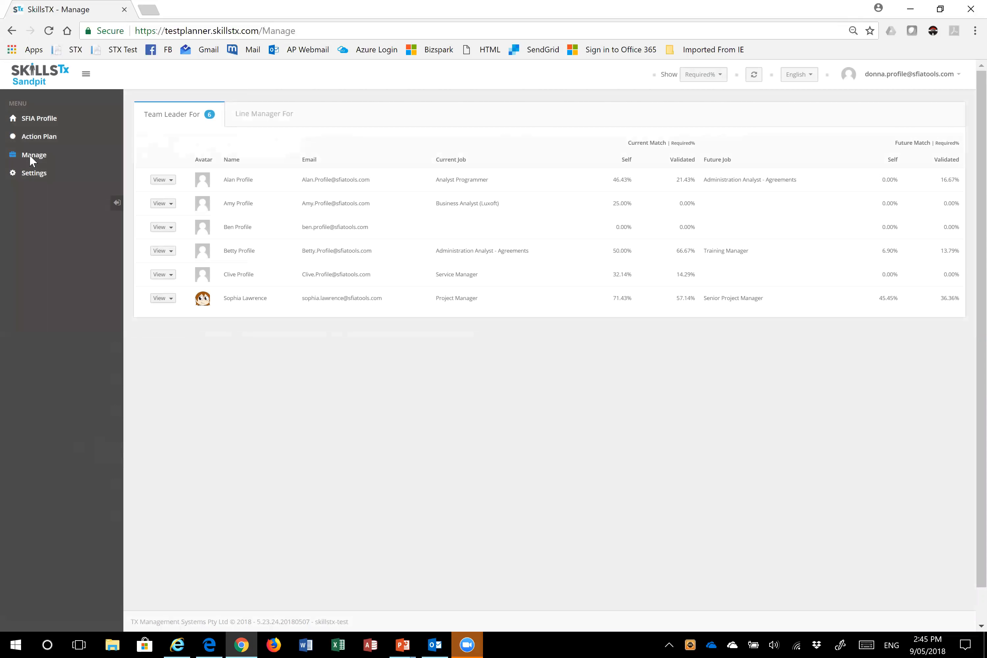
{"action": "left_click", "coordinate": [276, 117]}
{"action": "left_click", "coordinate": [208, 117]}
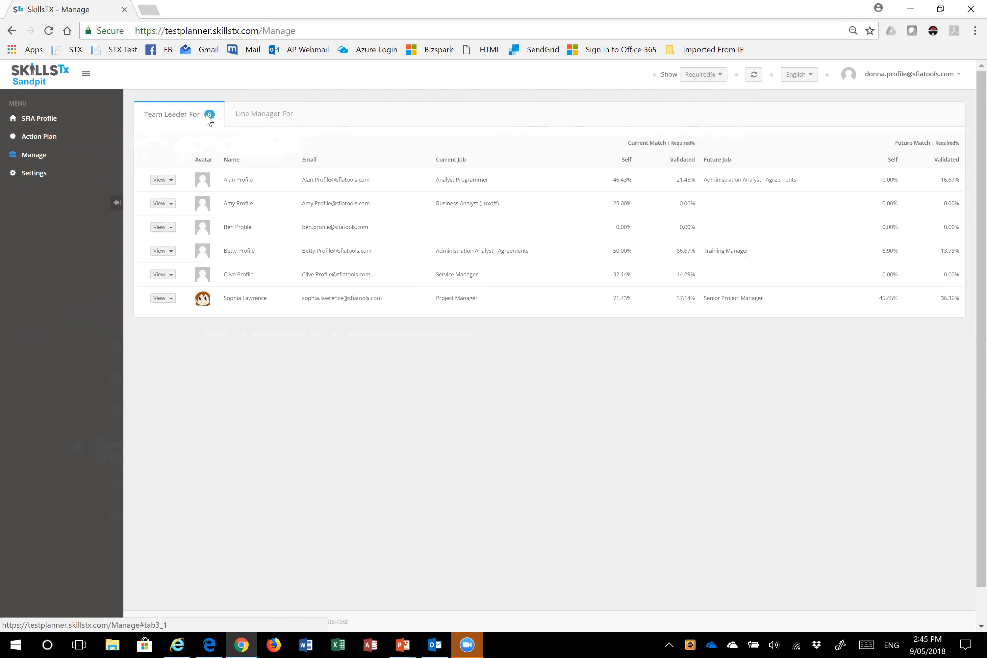